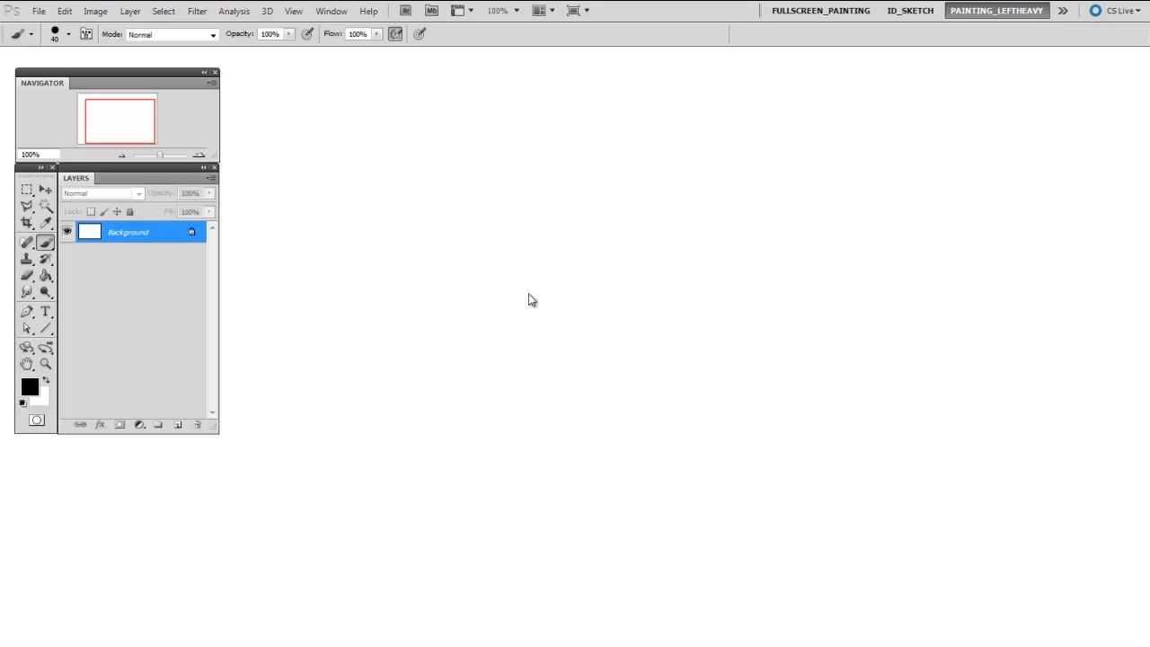
Add a new empty layer above the background and reduce the brush size to 3 px.
{"action": "key", "text": "ctrl+alt+shift+n"}
{"action": "key", "text": "bracketleft"}
{"action": "key", "text": "bracketleft"}
{"action": "key", "text": "bracketleft"}
{"action": "key", "text": "bracketleft"}
{"action": "key", "text": "bracketleft"}
{"action": "key", "text": "bracketleft"}
{"action": "key", "text": "bracketleft"}
{"action": "key", "text": "bracketleft"}
{"action": "key", "text": "bracketleft"}
{"action": "key", "text": "bracketleft"}
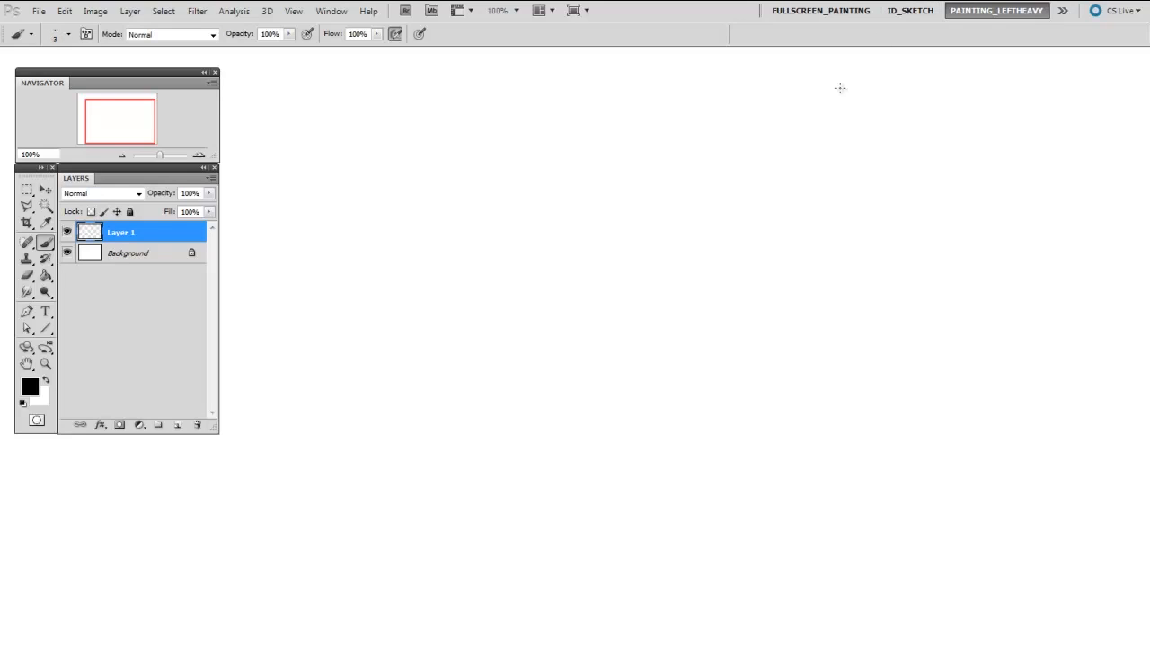
Sketch several overlapping diagonal lines across the canvas, switching to the ID_sketch workspace after the first one.
{"action": "left_click_drag", "start_coordinate": [288, 473], "coordinate": [692, 107]}
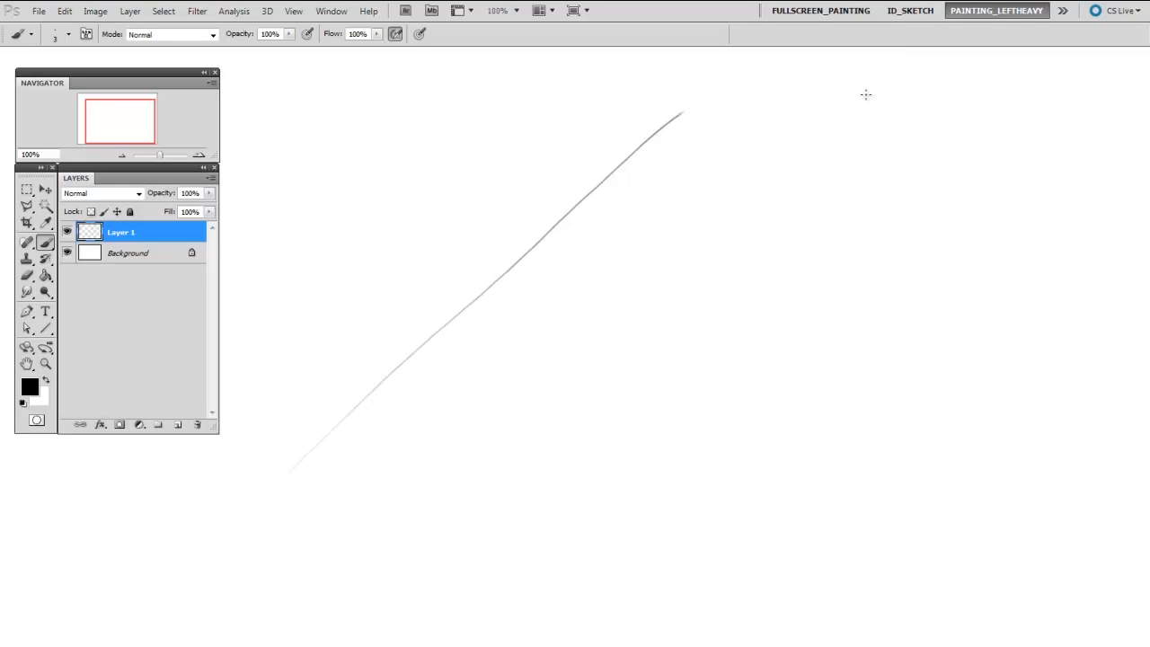
{"action": "left_click", "coordinate": [910, 11]}
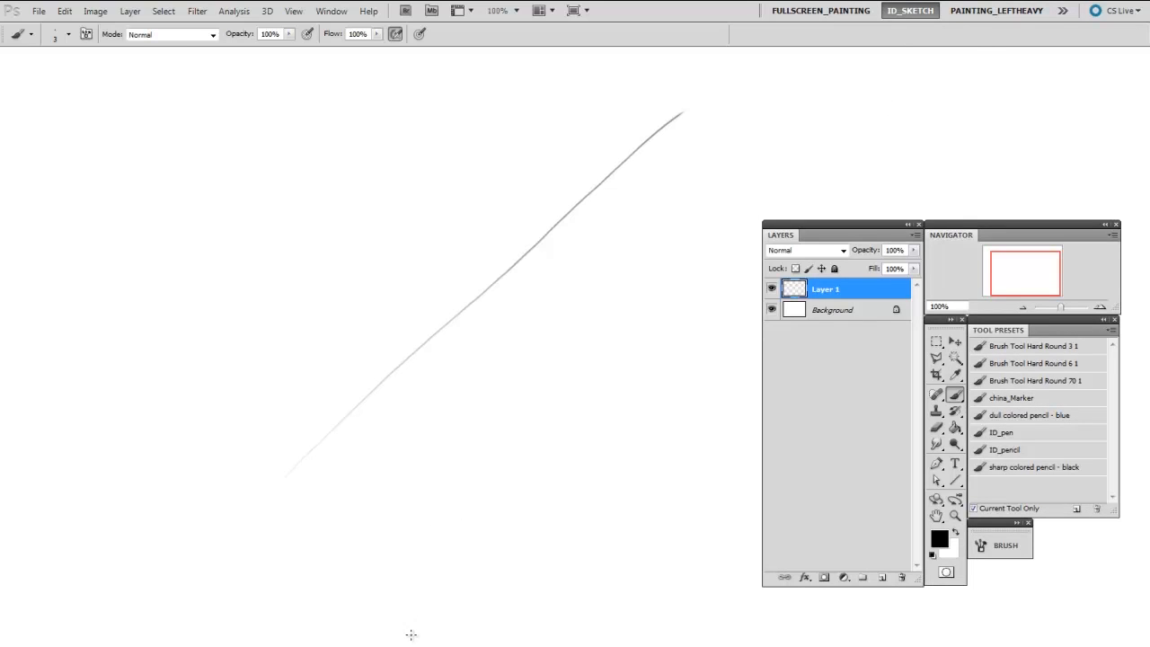
{"action": "left_click_drag", "start_coordinate": [784, 126], "coordinate": [406, 403]}
{"action": "left_click_drag", "start_coordinate": [241, 510], "coordinate": [762, 117]}
{"action": "mouse_move", "coordinate": [253, 487]}
{"action": "left_mouse_down"}
{"action": "mouse_move", "coordinate": [788, 108]}
{"action": "mouse_move", "coordinate": [762, 98]}
{"action": "left_mouse_up"}
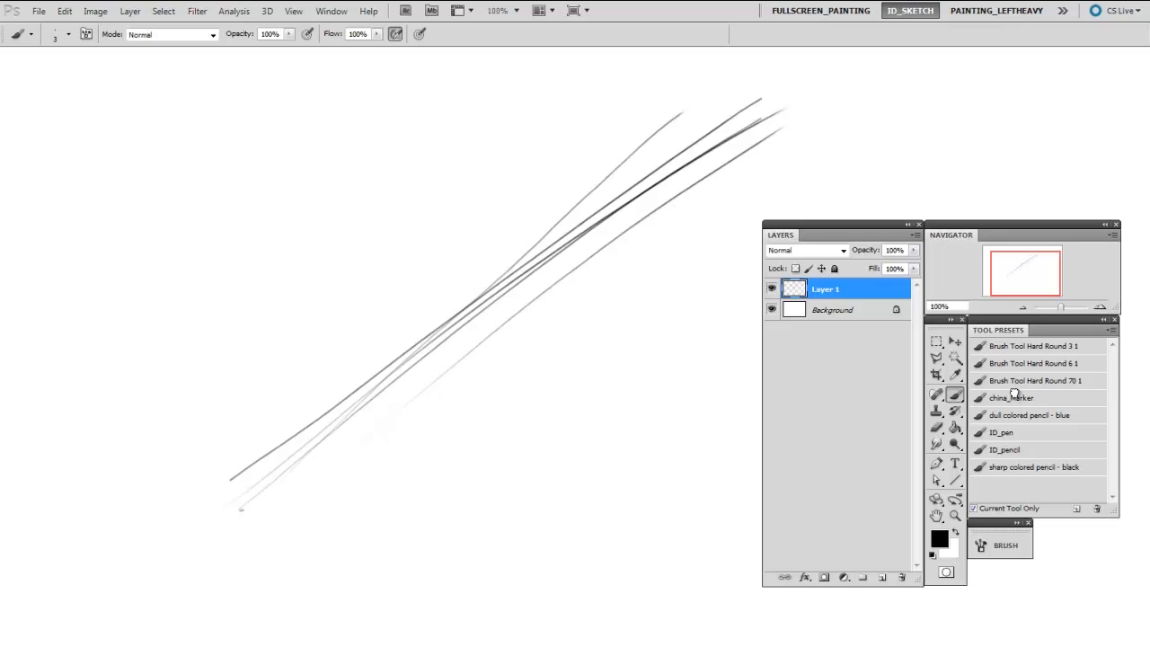
Try the china_Marker, ID_pencil and ID_pen brush presets with one wavy stroke each above the diagonal lines.
{"action": "left_click", "coordinate": [1012, 397]}
{"action": "mouse_move", "coordinate": [321, 184]}
{"action": "left_mouse_down"}
{"action": "mouse_move", "coordinate": [359, 252]}
{"action": "mouse_move", "coordinate": [297, 350]}
{"action": "left_mouse_up"}
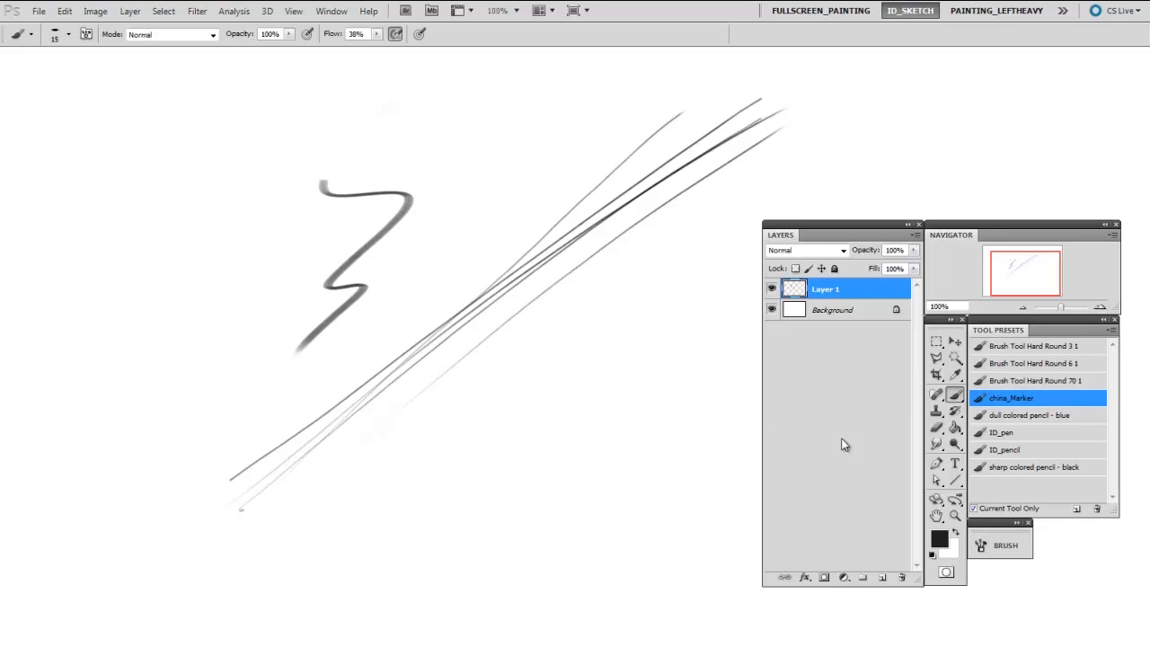
{"action": "left_click", "coordinate": [1005, 449]}
{"action": "mouse_move", "coordinate": [449, 131]}
{"action": "left_mouse_down"}
{"action": "mouse_move", "coordinate": [483, 174]}
{"action": "mouse_move", "coordinate": [424, 275]}
{"action": "left_mouse_up"}
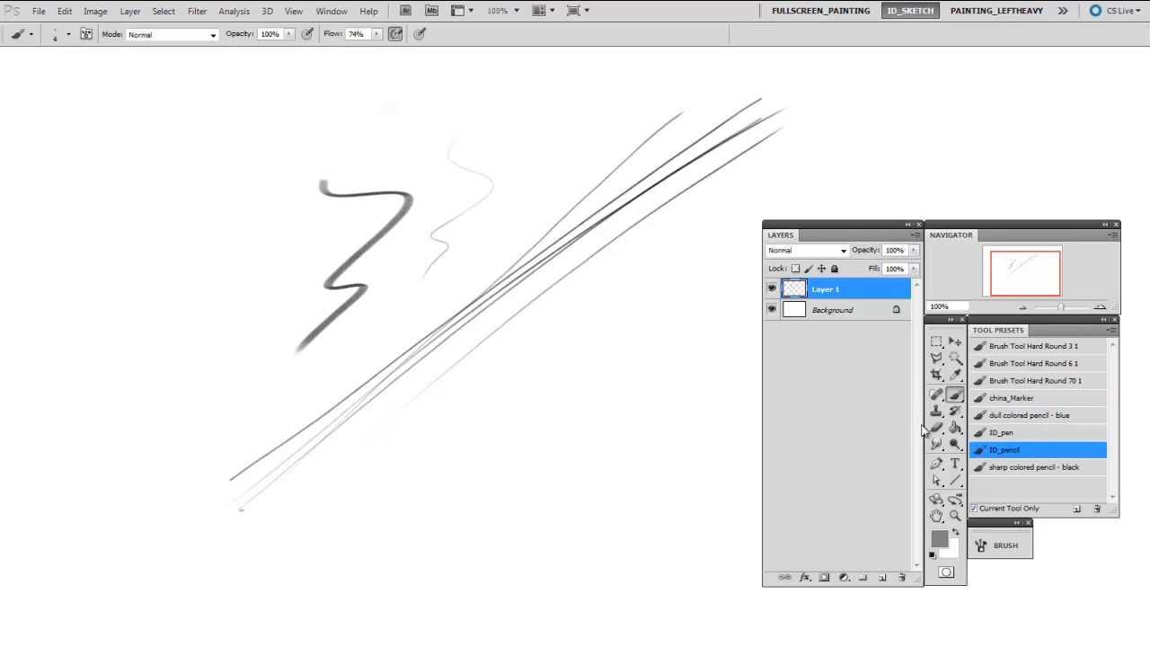
{"action": "left_click", "coordinate": [1019, 435]}
{"action": "left_click_drag", "start_coordinate": [519, 80], "coordinate": [485, 215]}
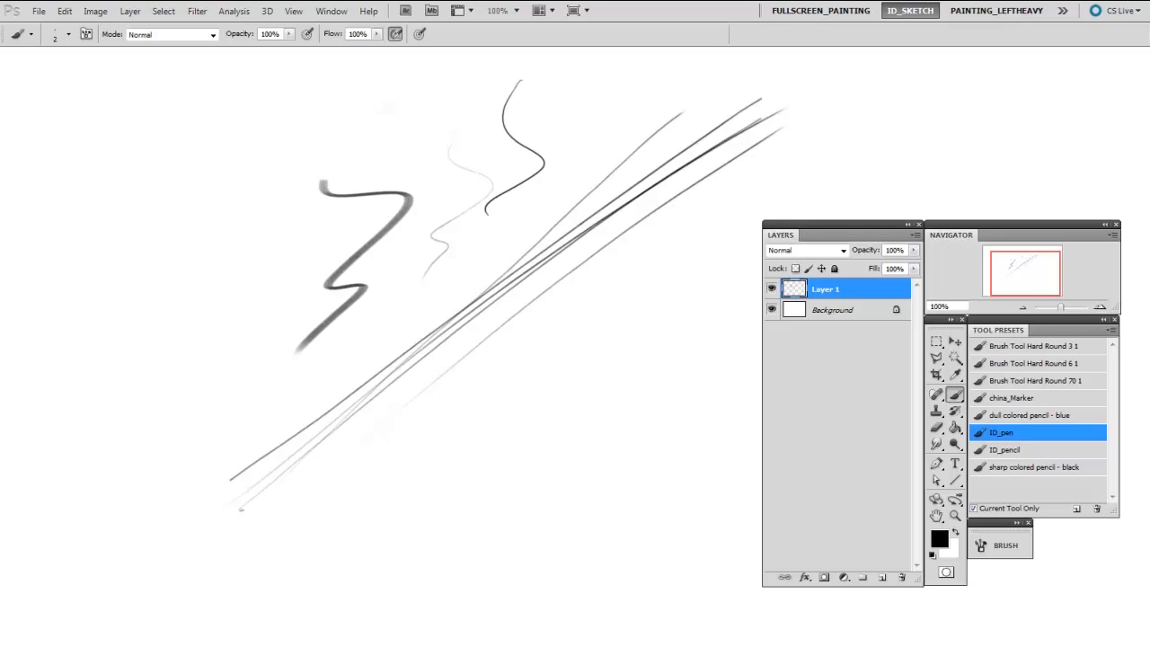
Return to the painting_leftHeavy workspace and save its layout as a new workspace named ctrl+paint.
{"action": "left_click", "coordinate": [997, 11]}
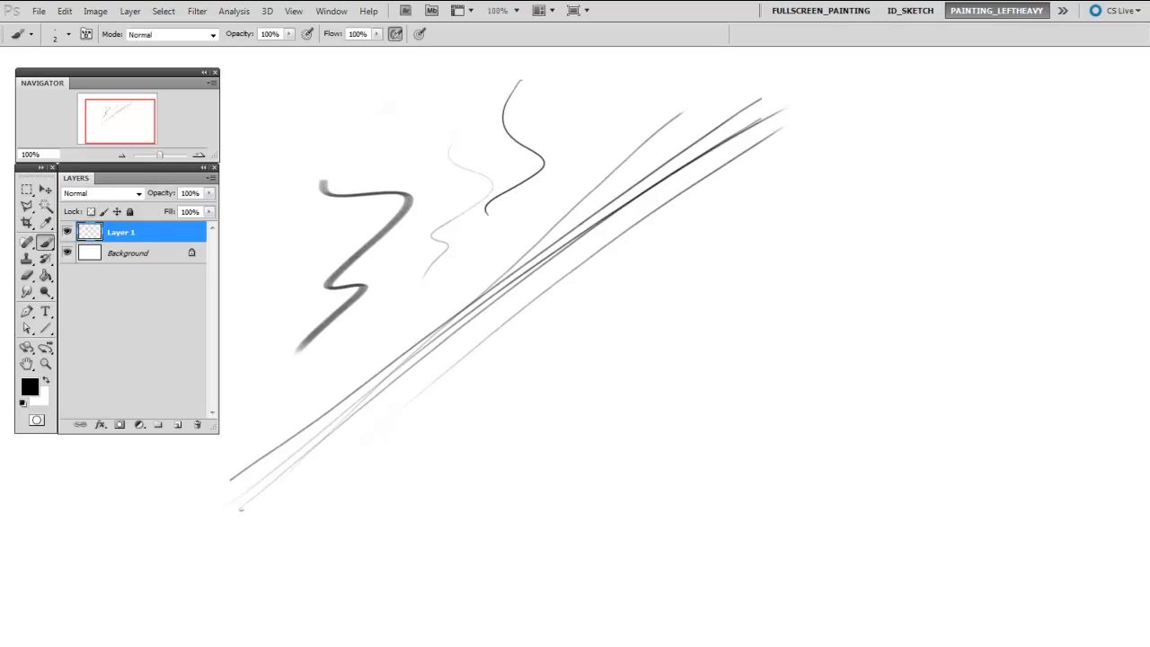
{"action": "left_click", "coordinate": [1063, 12]}
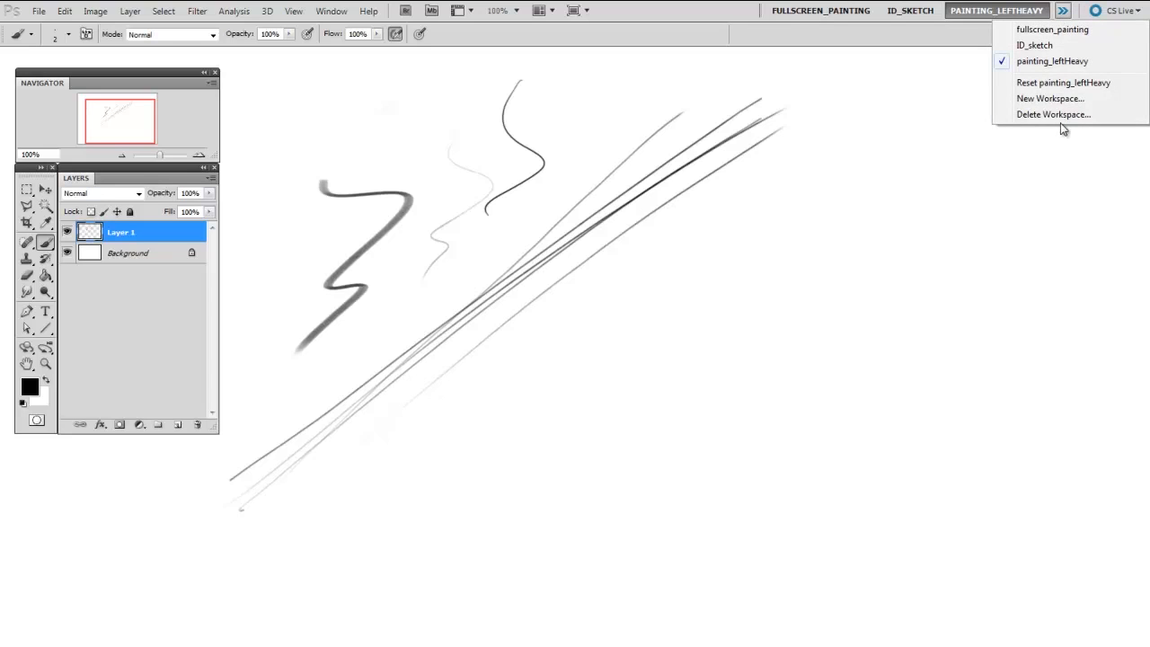
{"action": "left_click", "coordinate": [1056, 99]}
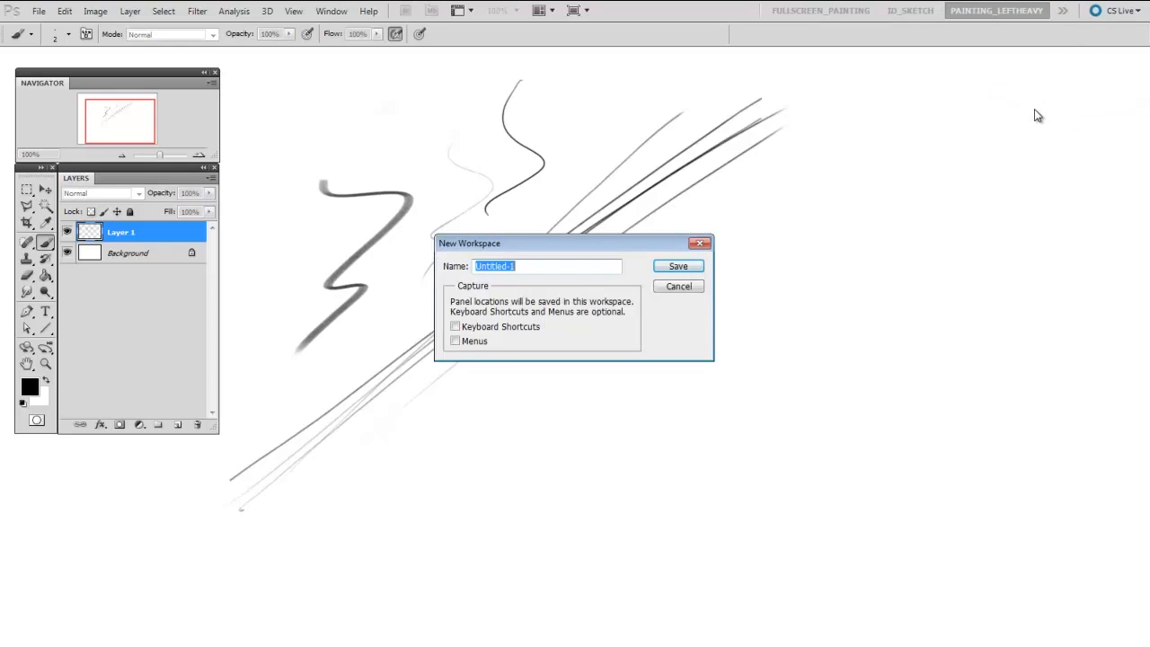
{"action": "type", "text": "ctrl+paint"}
{"action": "key", "text": "Return"}
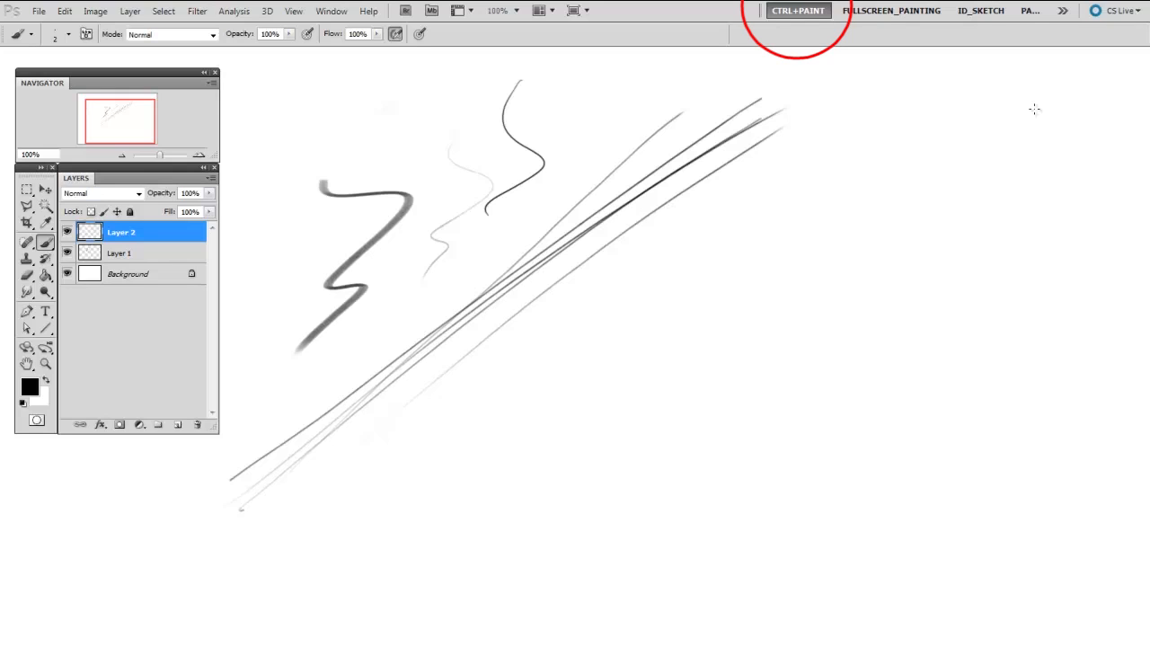
Move the Layers, Navigator and Tools panels to the opposite side of the canvas, with Navigator above the other two.
{"action": "left_click_drag", "start_coordinate": [178, 169], "coordinate": [849, 252]}
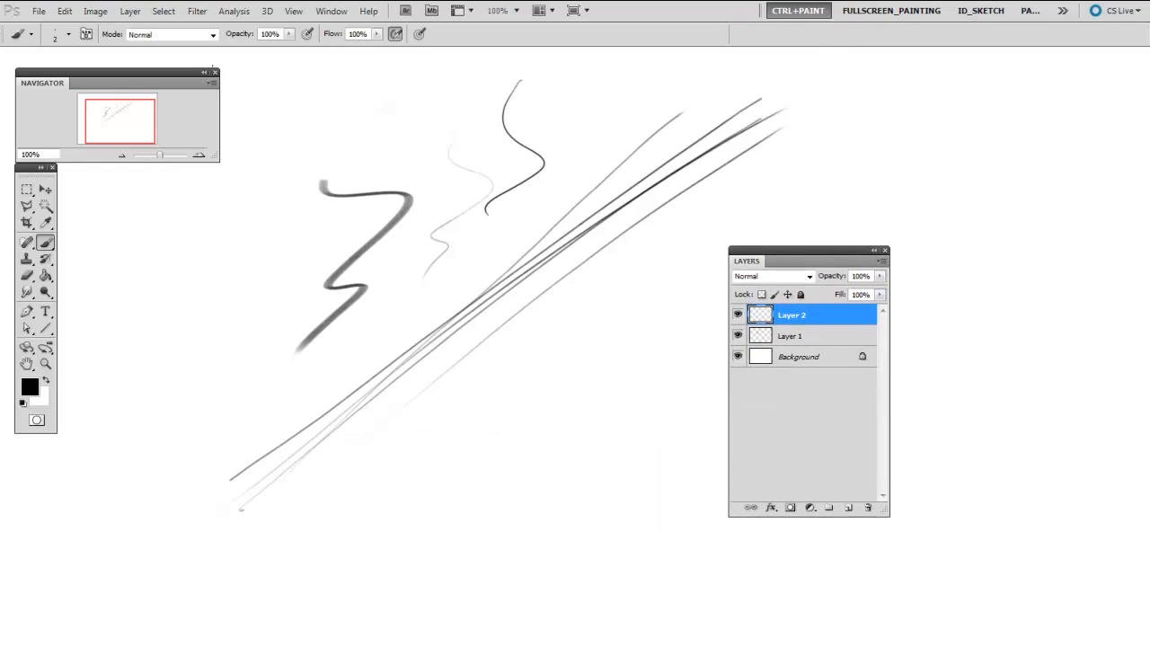
{"action": "left_click_drag", "start_coordinate": [181, 72], "coordinate": [972, 117]}
{"action": "left_click_drag", "start_coordinate": [827, 251], "coordinate": [978, 224]}
{"action": "left_click_drag", "start_coordinate": [29, 170], "coordinate": [817, 226]}
Show the Color panel away from the other panels on the far side of the canvas, and align Navigator and Tools closer to Layers.
{"action": "left_click", "coordinate": [331, 11]}
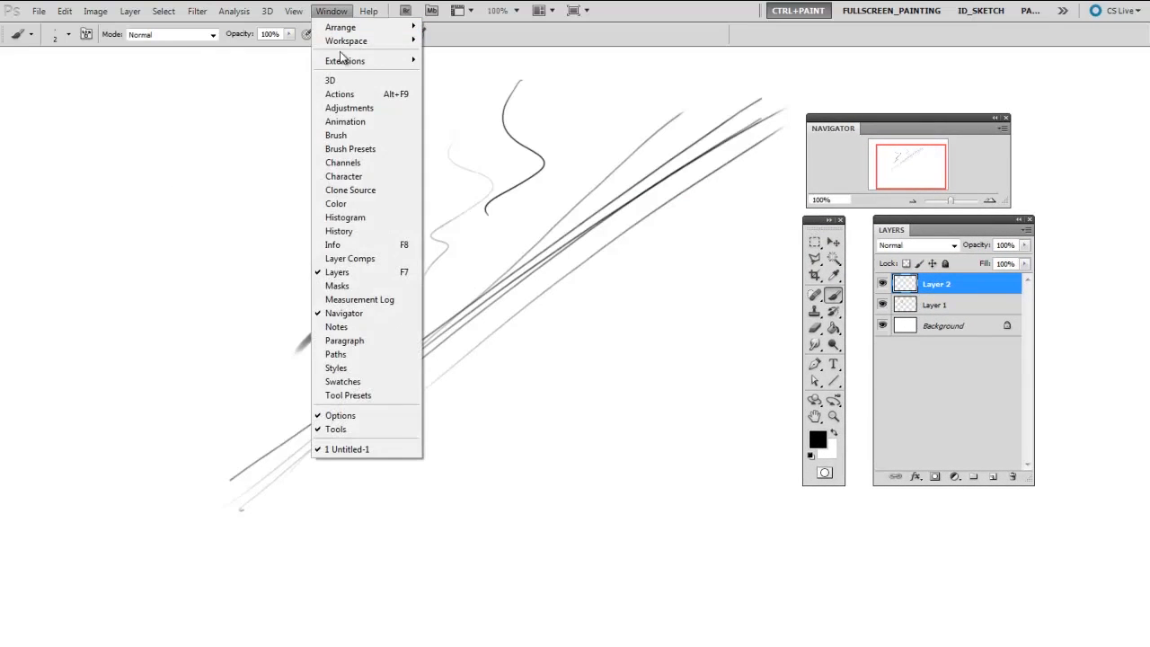
{"action": "left_click", "coordinate": [336, 204]}
{"action": "left_click_drag", "start_coordinate": [899, 142], "coordinate": [141, 131]}
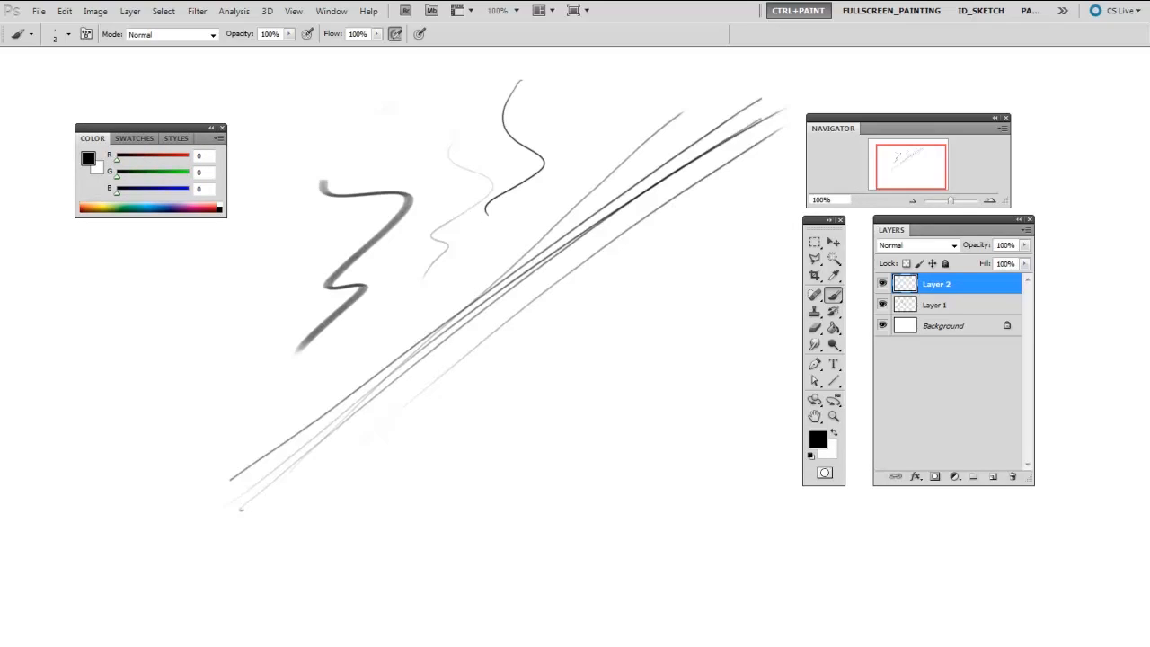
{"action": "left_click_drag", "start_coordinate": [941, 126], "coordinate": [971, 109]}
{"action": "left_click_drag", "start_coordinate": [808, 223], "coordinate": [827, 221]}
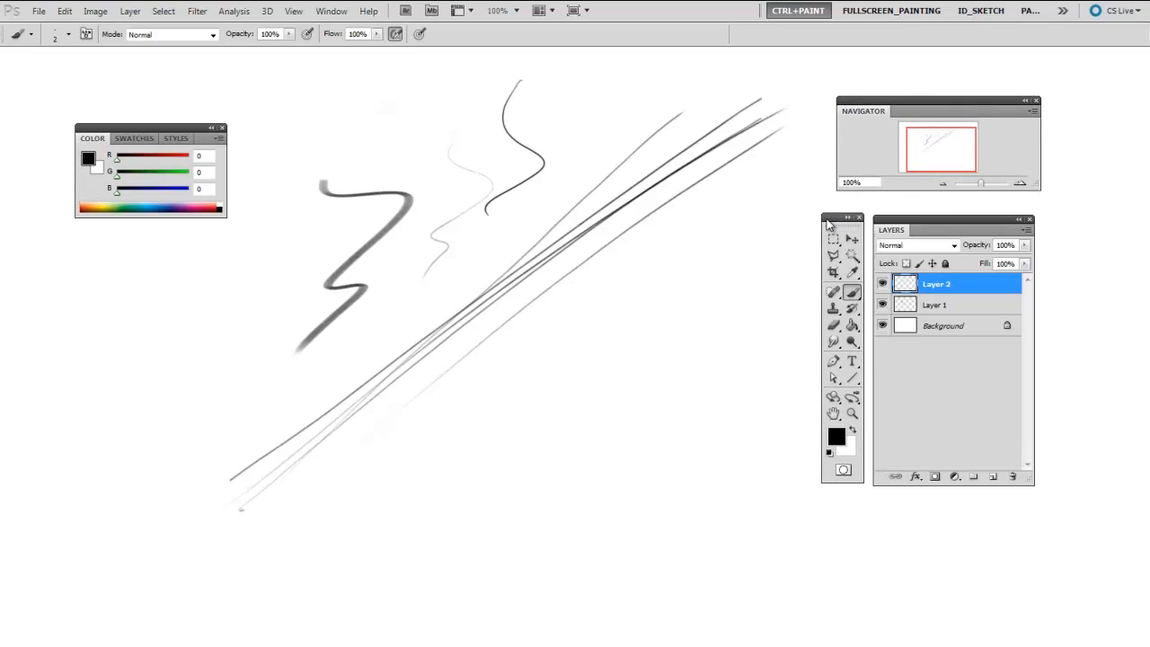
Switch to the ID_sketch workspace and scribble more diagonal pen strokes alongside the existing lines.
{"action": "left_click", "coordinate": [979, 11]}
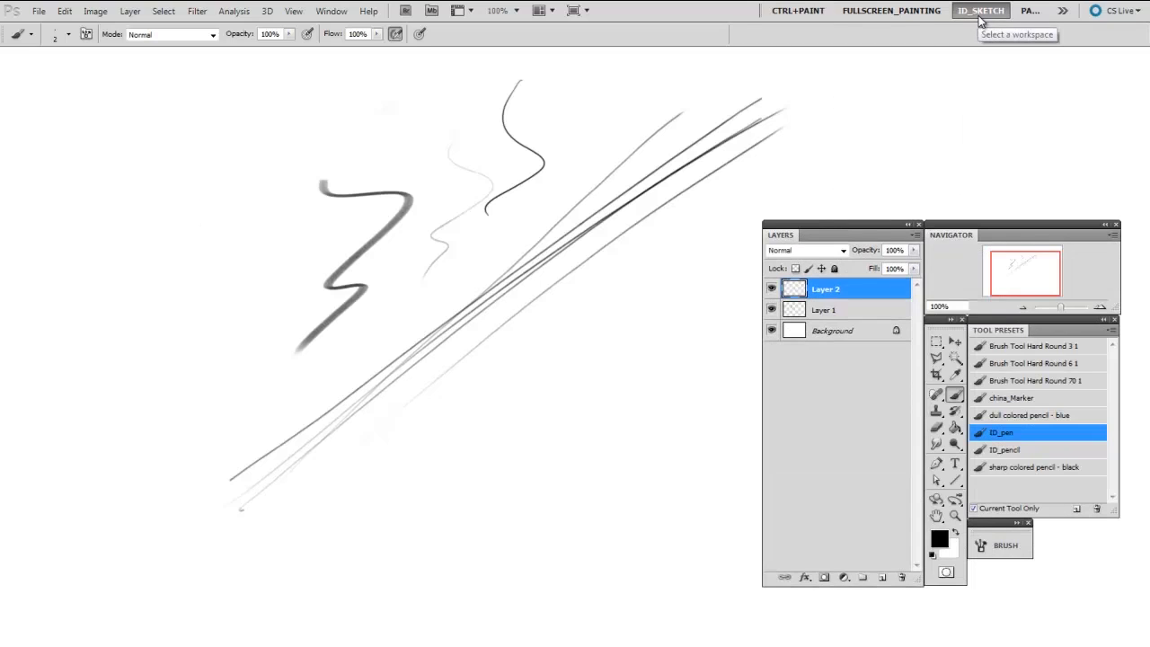
{"action": "left_click_drag", "start_coordinate": [374, 315], "coordinate": [539, 189]}
{"action": "mouse_move", "coordinate": [225, 460]}
{"action": "left_mouse_down"}
{"action": "mouse_move", "coordinate": [452, 265]}
{"action": "mouse_move", "coordinate": [400, 301]}
{"action": "mouse_move", "coordinate": [718, 119]}
{"action": "left_mouse_up"}
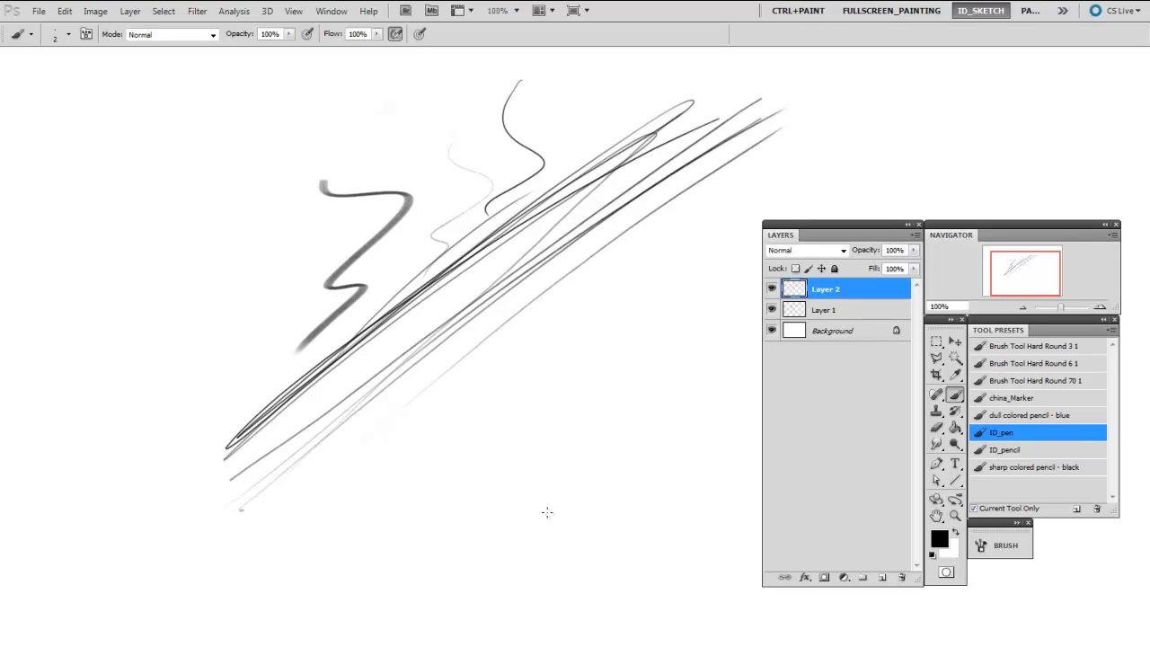
Return to the ctrl+paint workspace and move the Color panel directly below the Layers panel.
{"action": "left_click", "coordinate": [811, 23]}
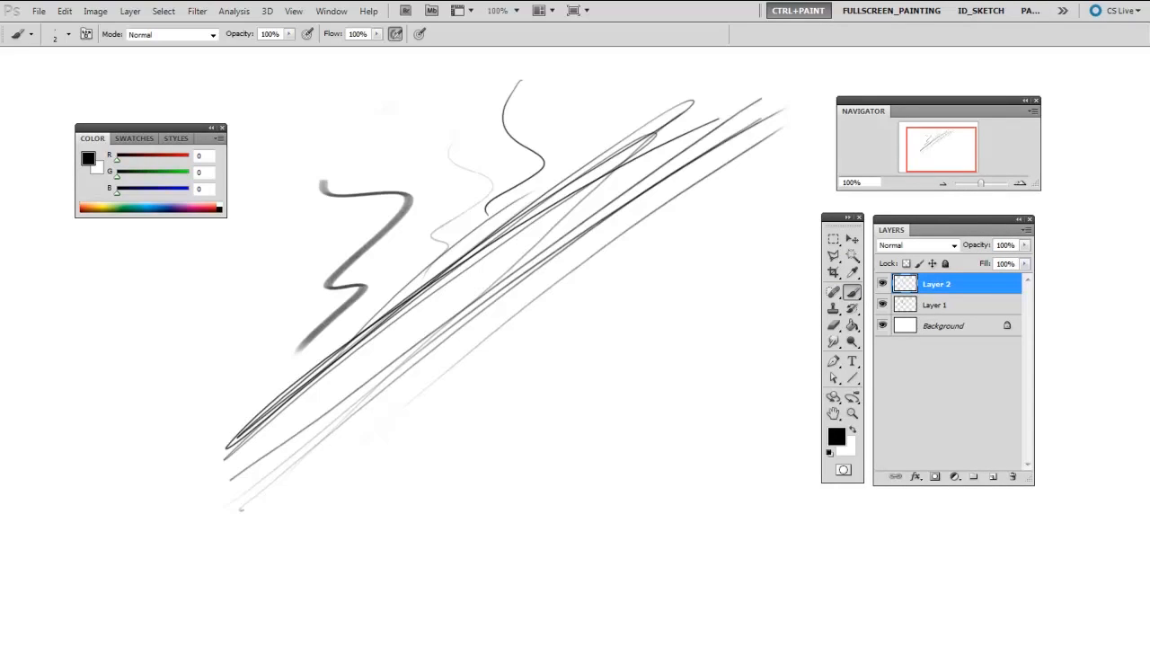
{"action": "left_click_drag", "start_coordinate": [139, 136], "coordinate": [944, 505]}
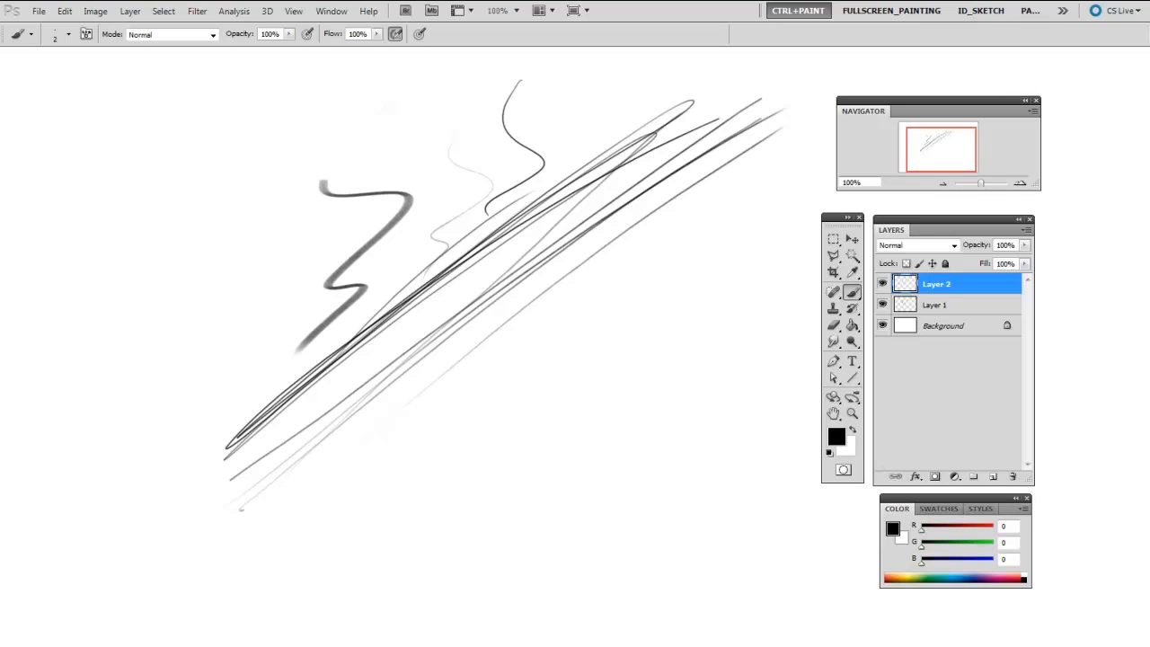
Scribble large loops over the lines in the ID_sketch workspace, and draw an arrow towards the Color panel back in ctrl+paint.
{"action": "left_click", "coordinate": [977, 13]}
{"action": "mouse_move", "coordinate": [593, 169]}
{"action": "left_mouse_down"}
{"action": "mouse_move", "coordinate": [571, 283]}
{"action": "mouse_move", "coordinate": [192, 264]}
{"action": "mouse_move", "coordinate": [310, 372]}
{"action": "left_mouse_up"}
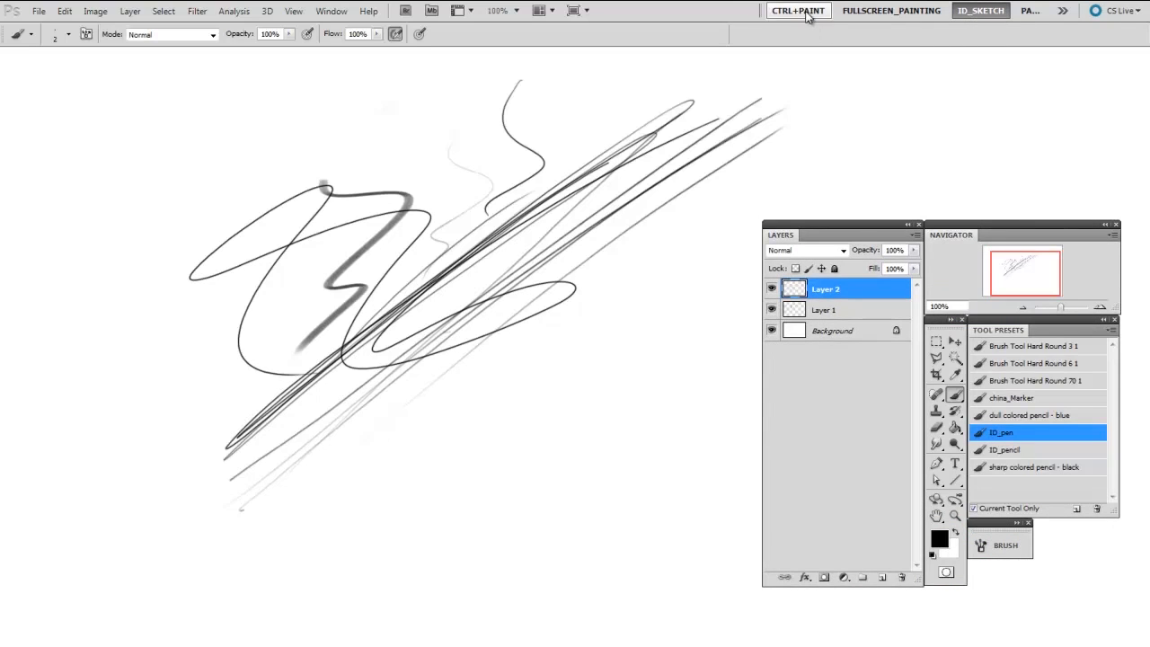
{"action": "left_click", "coordinate": [803, 13]}
{"action": "left_click_drag", "start_coordinate": [631, 548], "coordinate": [822, 550]}
{"action": "left_click_drag", "start_coordinate": [746, 529], "coordinate": [777, 568]}
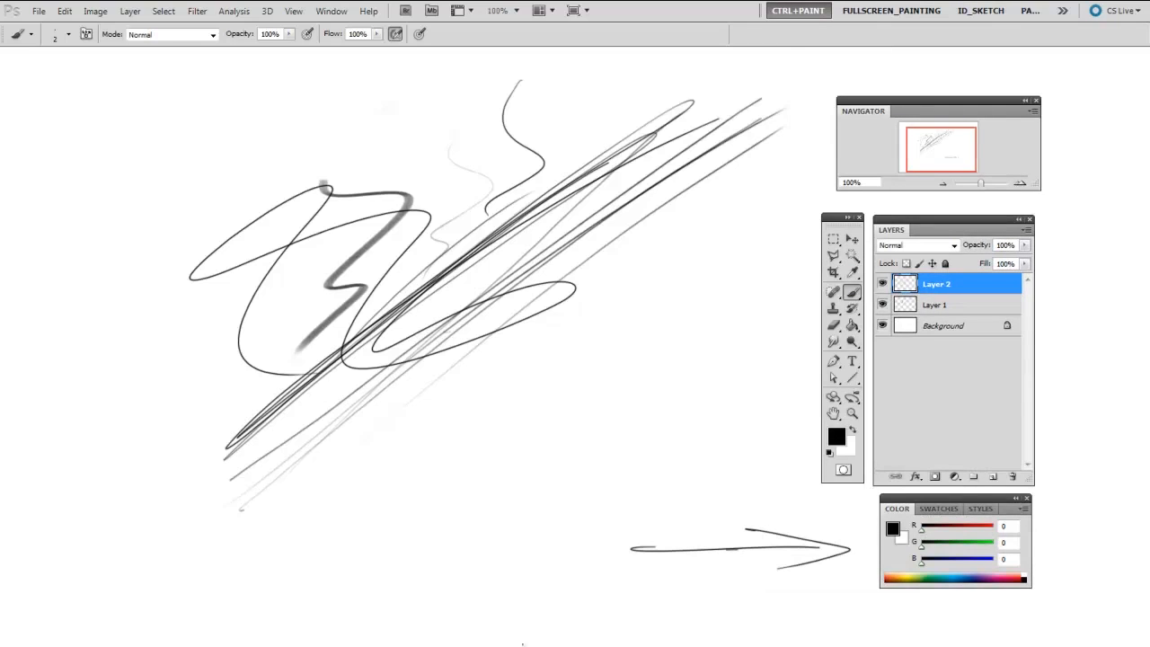